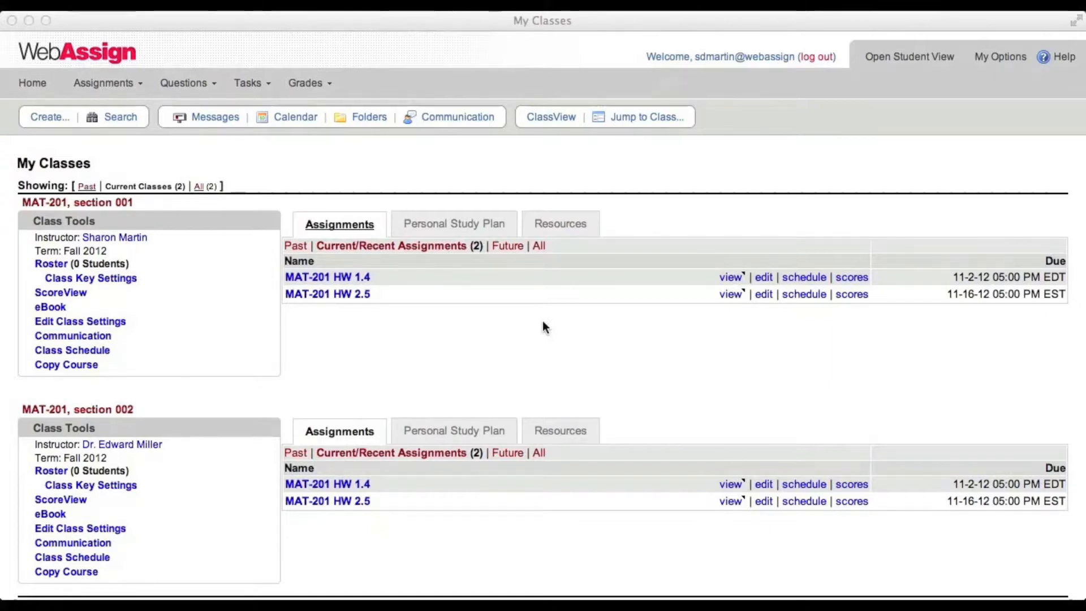
Start copying MAT-201 section 001, excluding additional instructor access and gradebook settings and creating a new copy of each assignment
{"action": "left_click", "coordinate": [60, 366]}
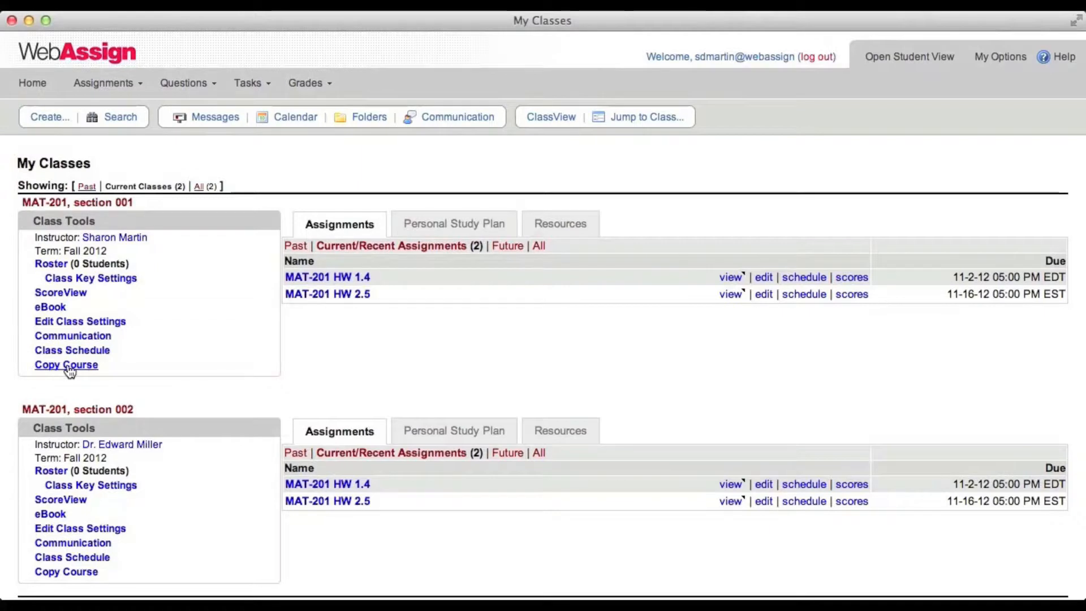
{"action": "left_click", "coordinate": [66, 366]}
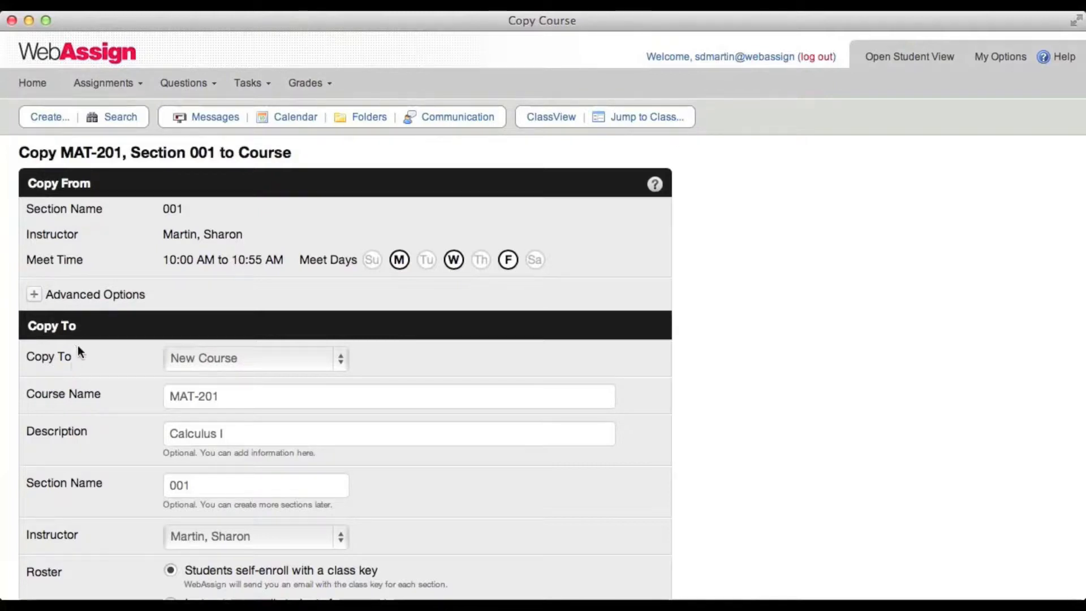
{"action": "left_click", "coordinate": [34, 294]}
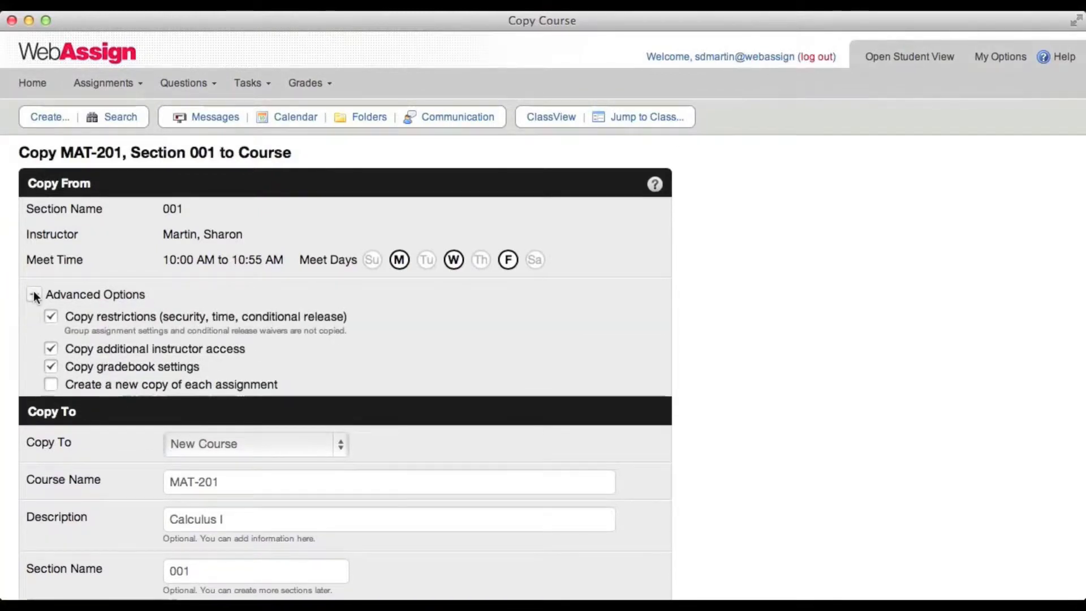
{"action": "left_click", "coordinate": [52, 366]}
{"action": "left_click", "coordinate": [52, 354]}
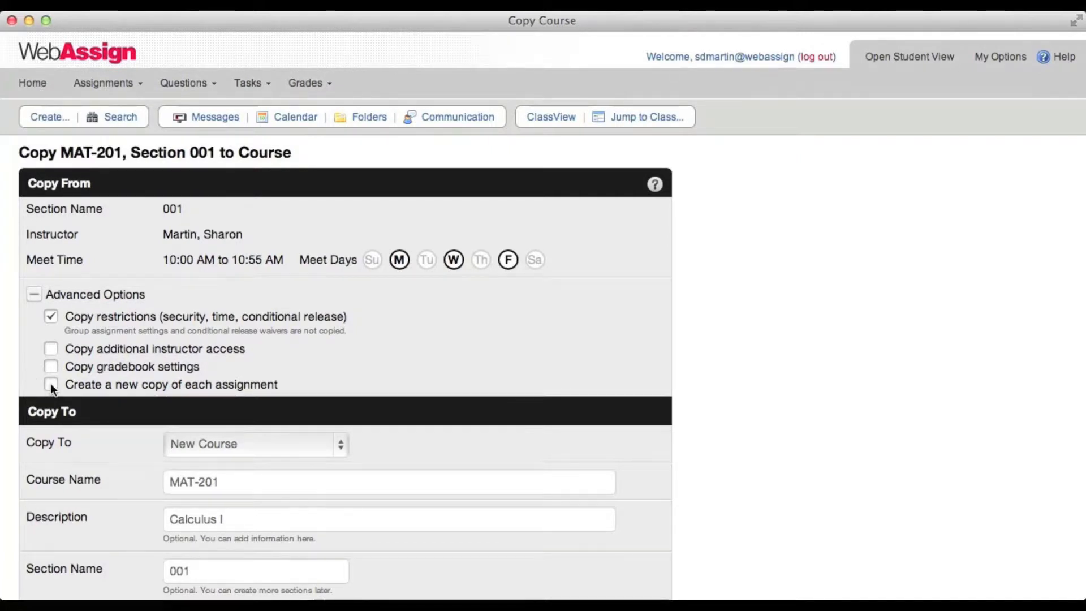
{"action": "left_click", "coordinate": [49, 384]}
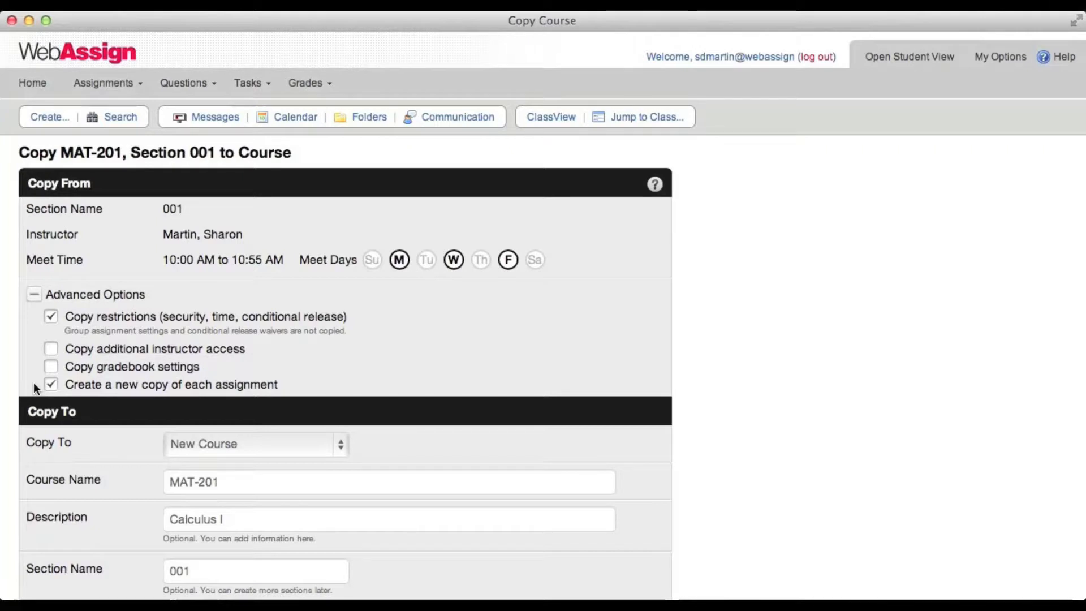
Try the existing MAT-201 - Fall, 2012 course as the copy destination, and return the destination to New Course
{"action": "scroll", "coordinate": [33, 383], "scroll_direction": "down", "scroll_amount": 5}
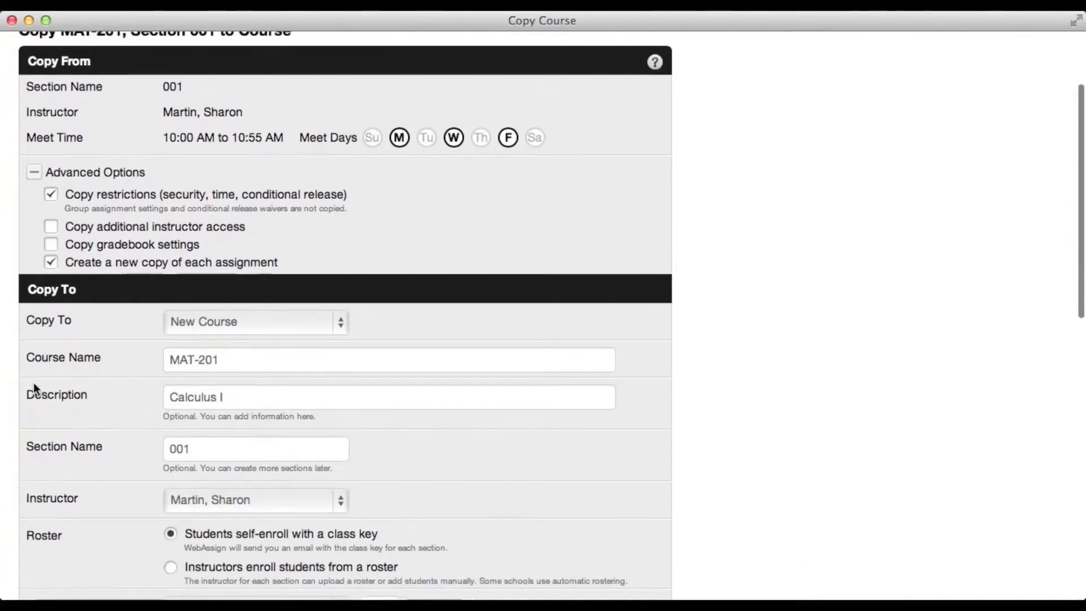
{"action": "scroll", "coordinate": [33, 383], "scroll_direction": "down", "scroll_amount": 3}
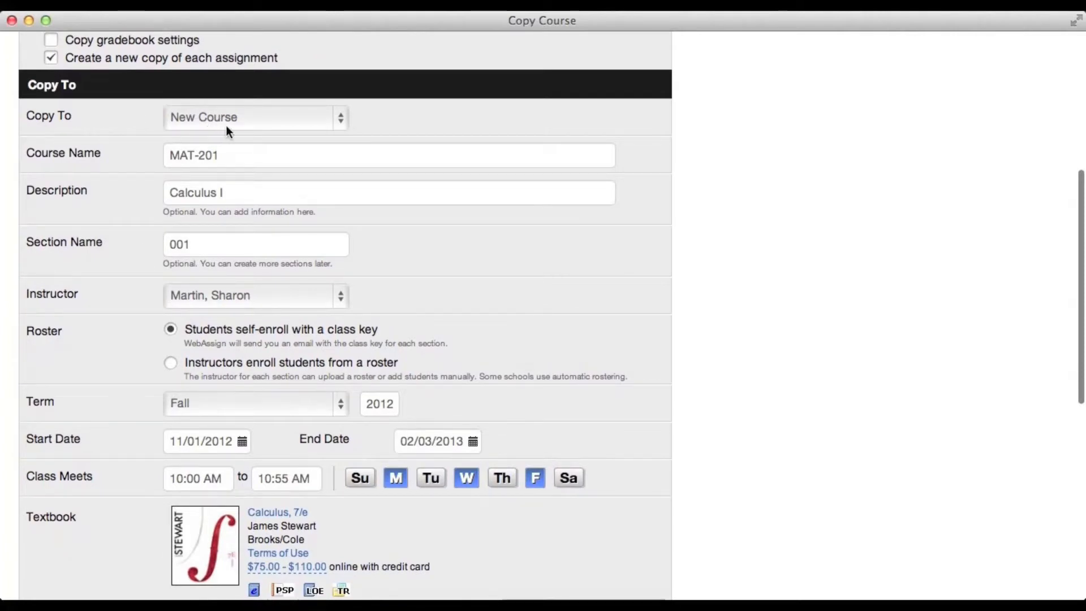
{"action": "mouse_move", "coordinate": [226, 128]}
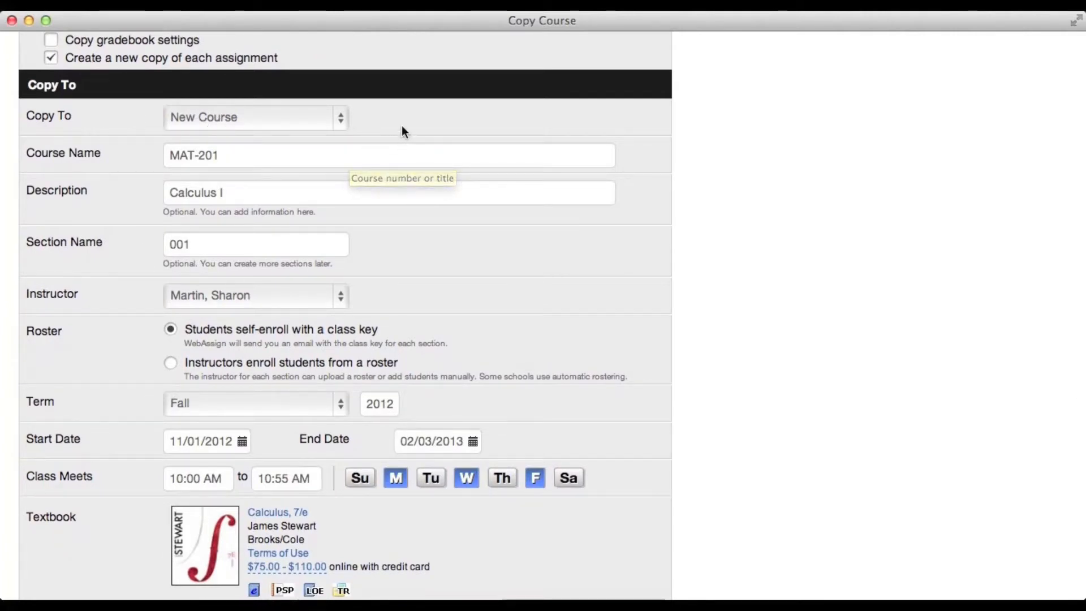
{"action": "left_click", "coordinate": [345, 118]}
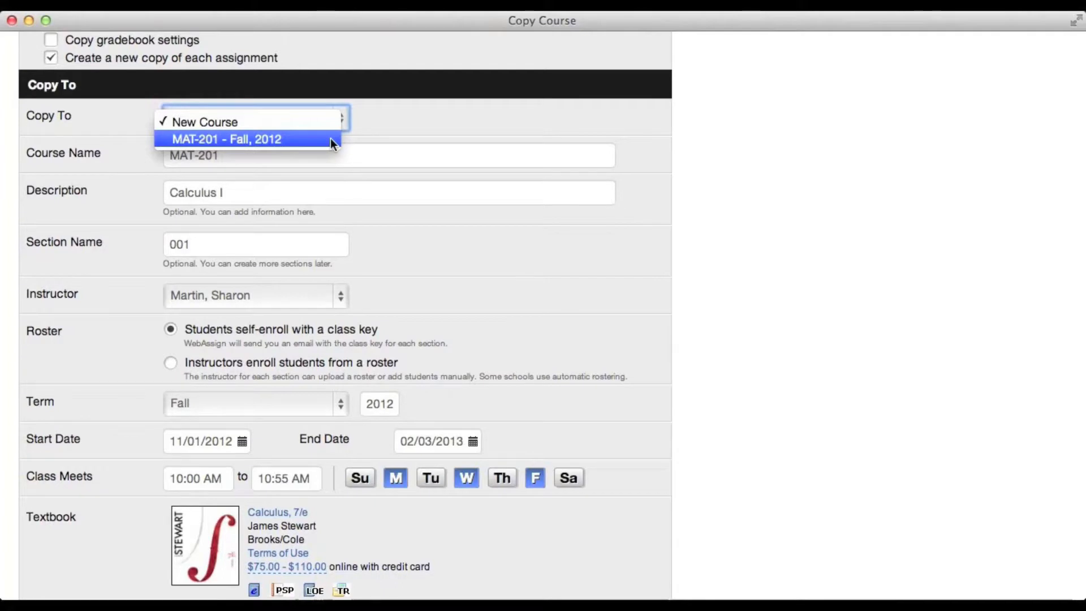
{"action": "left_click", "coordinate": [263, 144]}
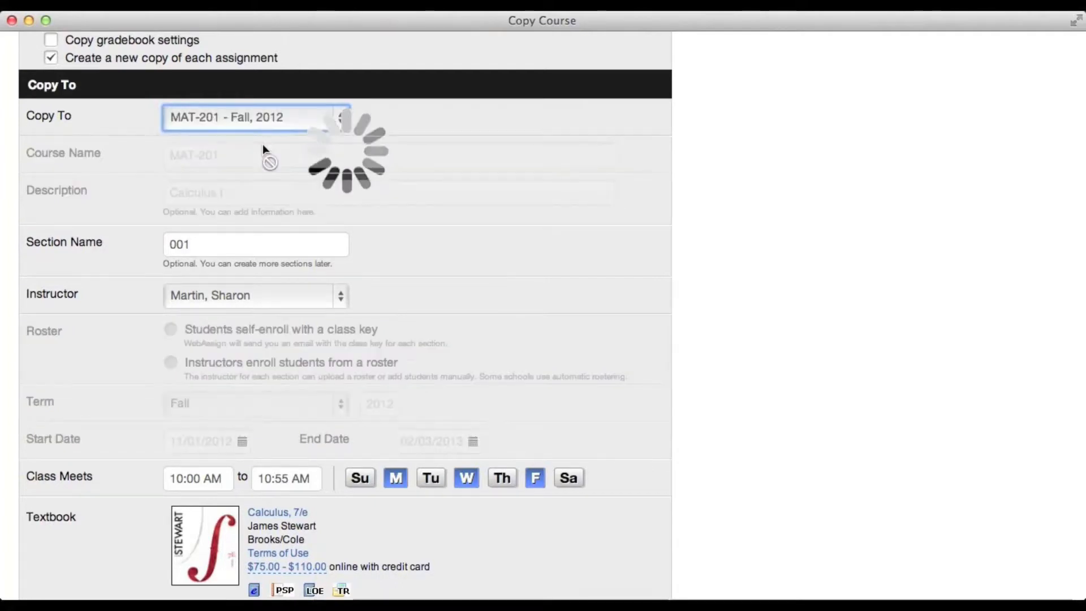
{"action": "scroll", "coordinate": [396, 138], "scroll_direction": "down", "scroll_amount": 3}
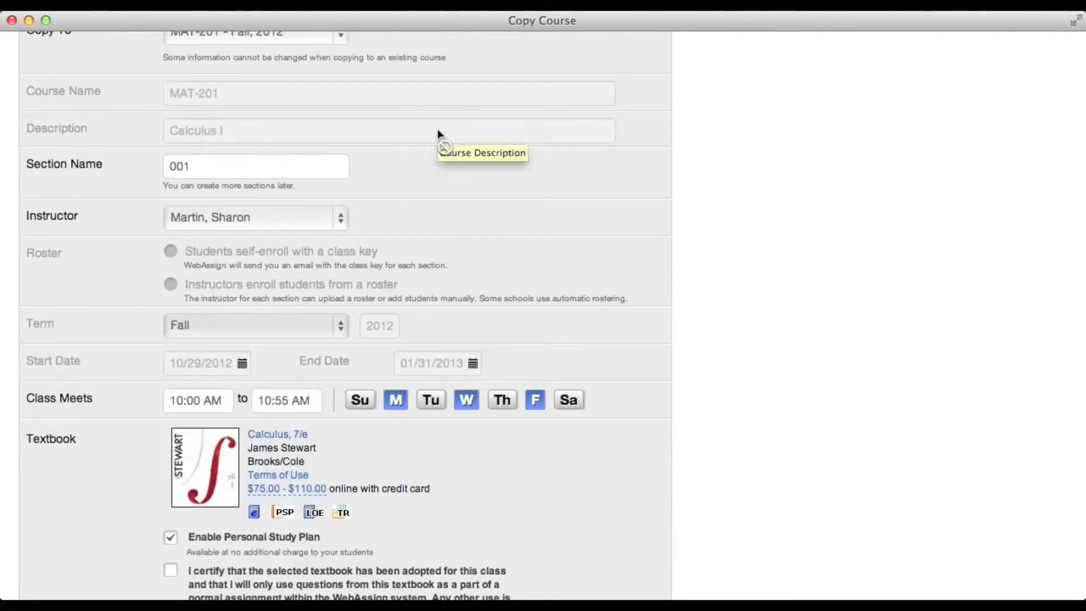
{"action": "scroll", "coordinate": [500, 186], "scroll_direction": "up", "scroll_amount": 2}
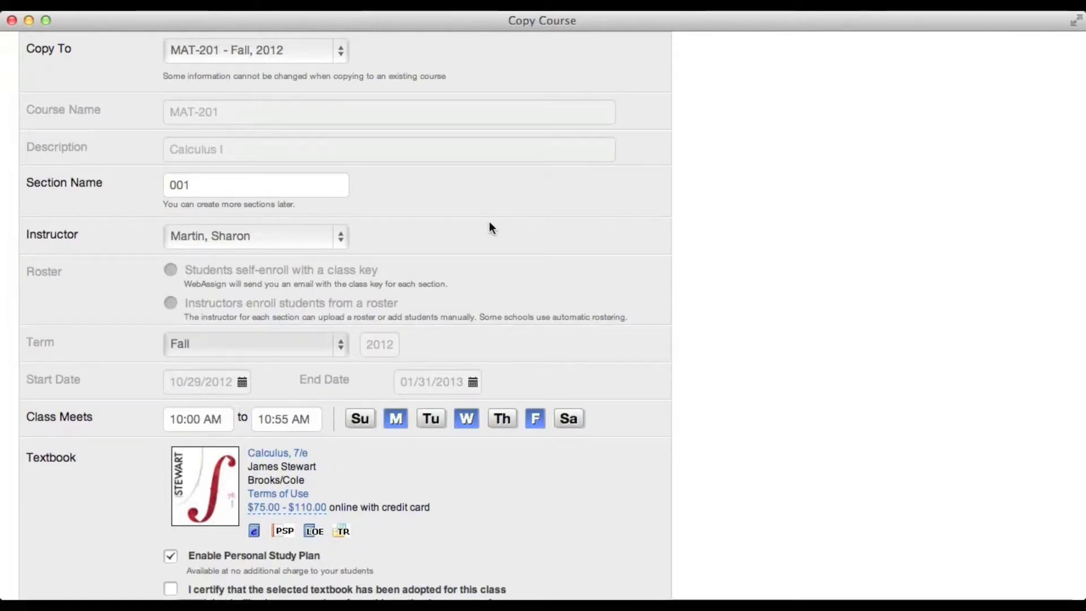
{"action": "left_click", "coordinate": [328, 45]}
{"action": "left_click", "coordinate": [321, 40]}
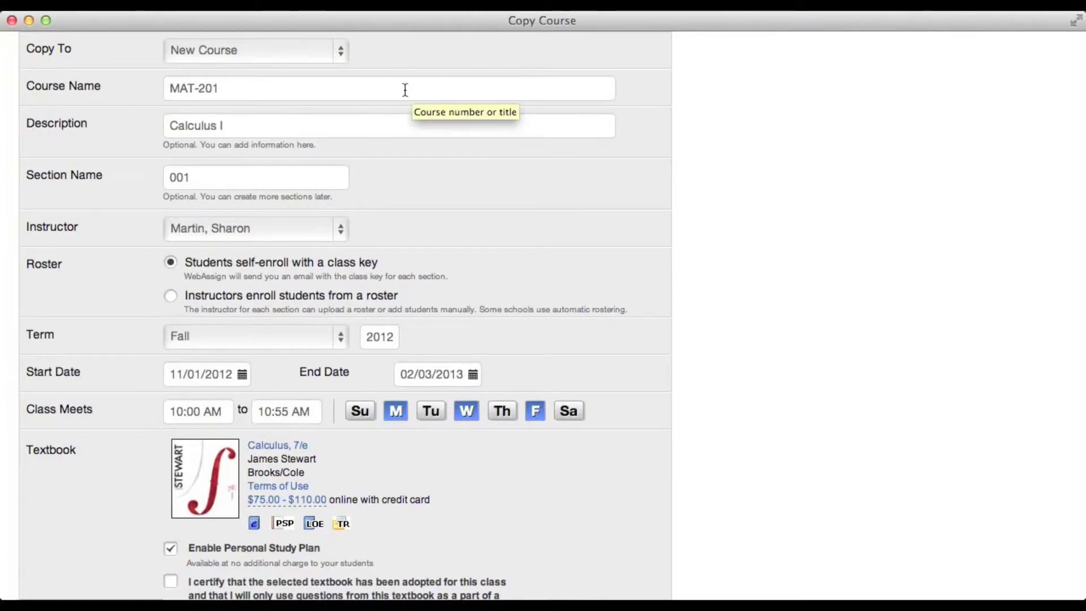
Set the new course's section name to 003
{"action": "left_click", "coordinate": [376, 90]}
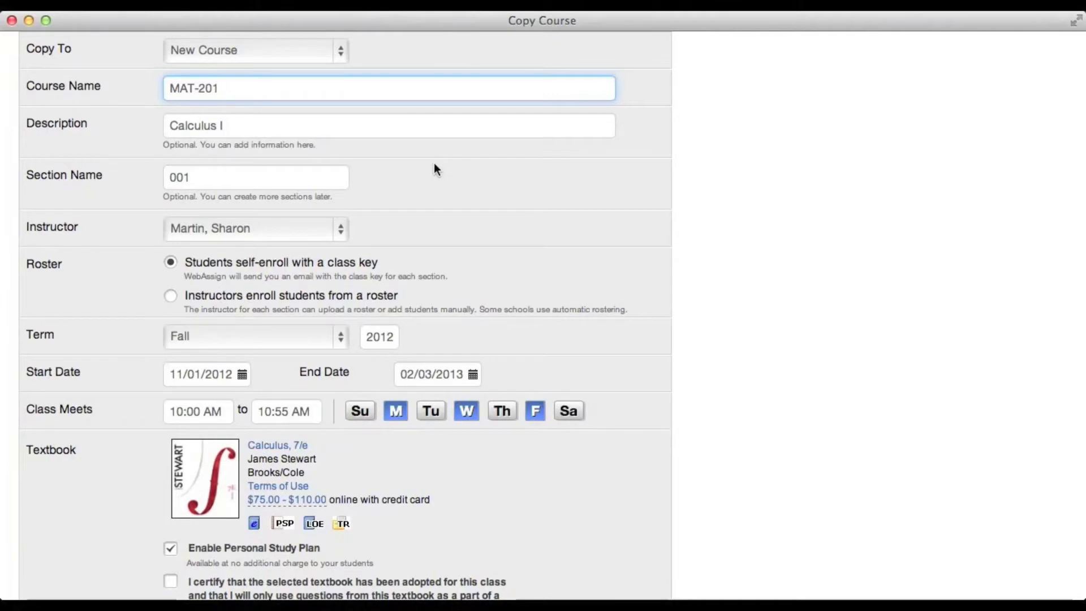
{"action": "left_click", "coordinate": [302, 177]}
{"action": "key", "text": "BackSpace"}
{"action": "type", "text": "3"}
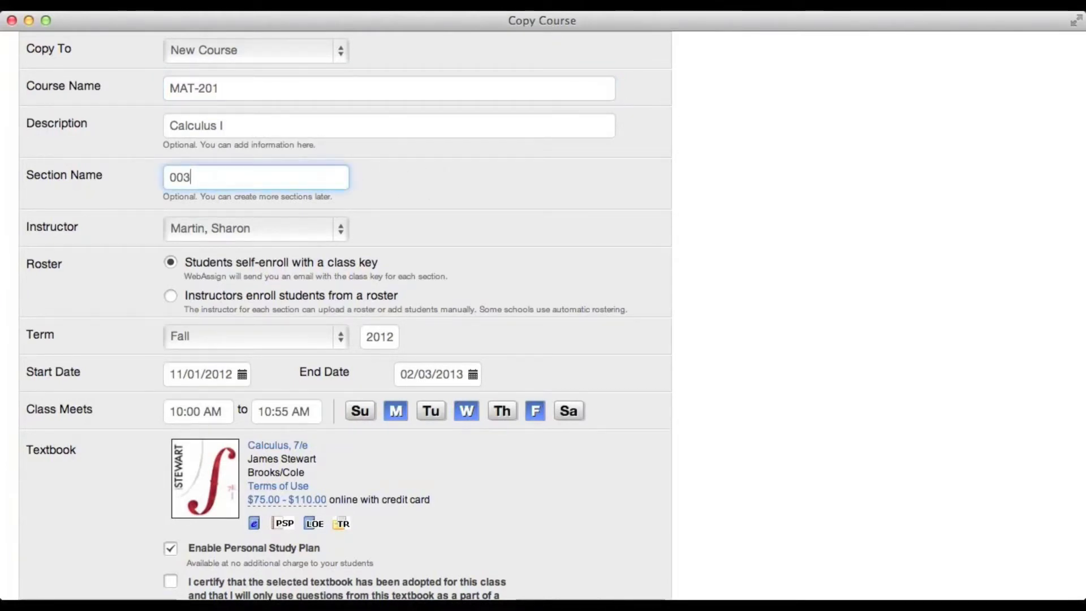
Set the new course's term to Spring 2013
{"action": "left_click", "coordinate": [344, 327]}
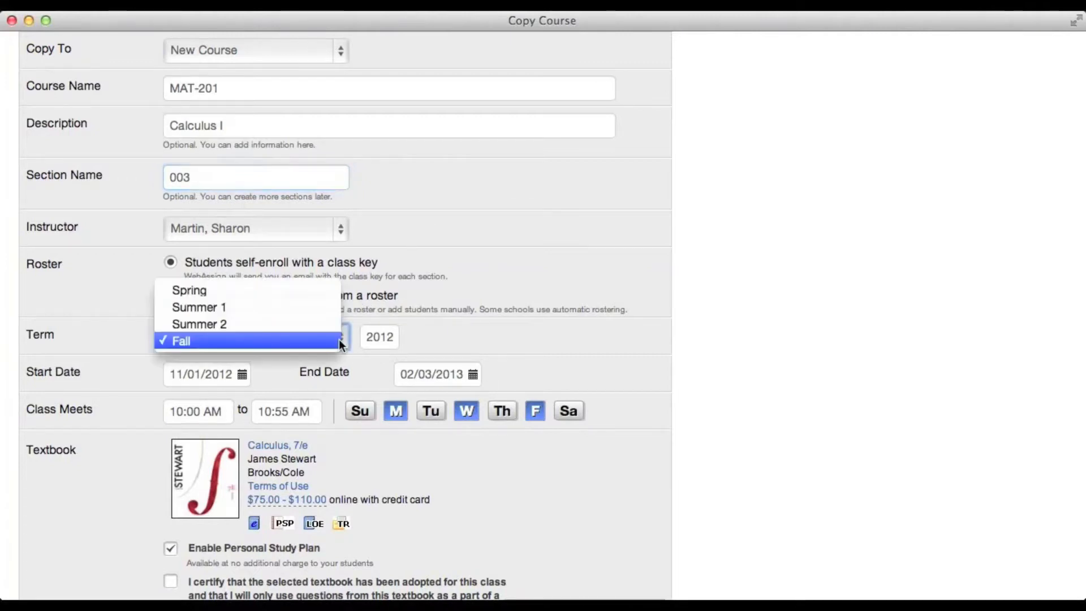
{"action": "left_click", "coordinate": [324, 290]}
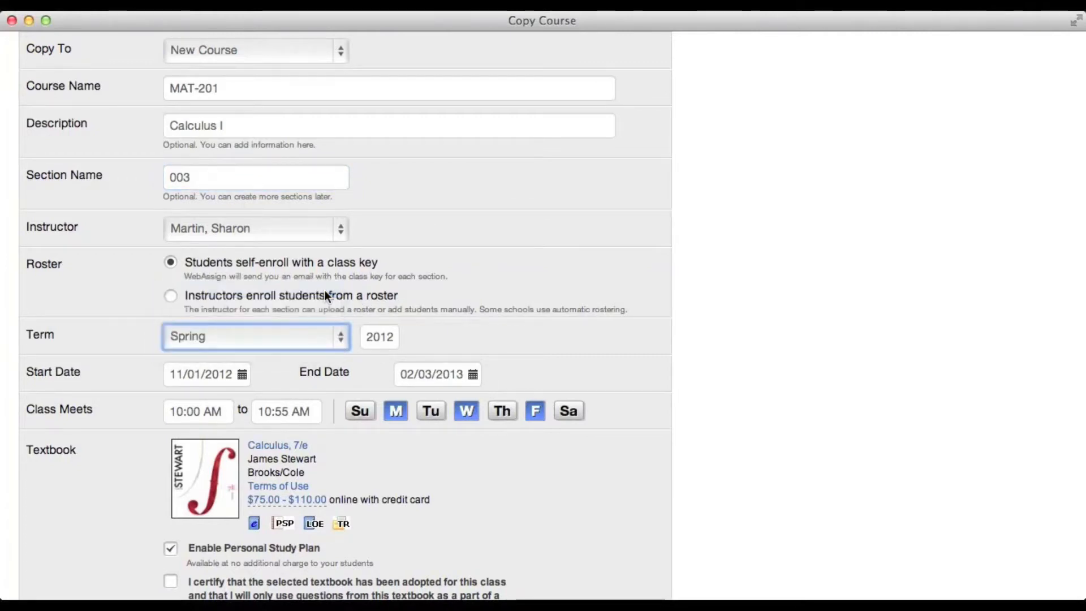
{"action": "left_click", "coordinate": [394, 336]}
{"action": "key", "text": "BackSpace"}
{"action": "type", "text": "3"}
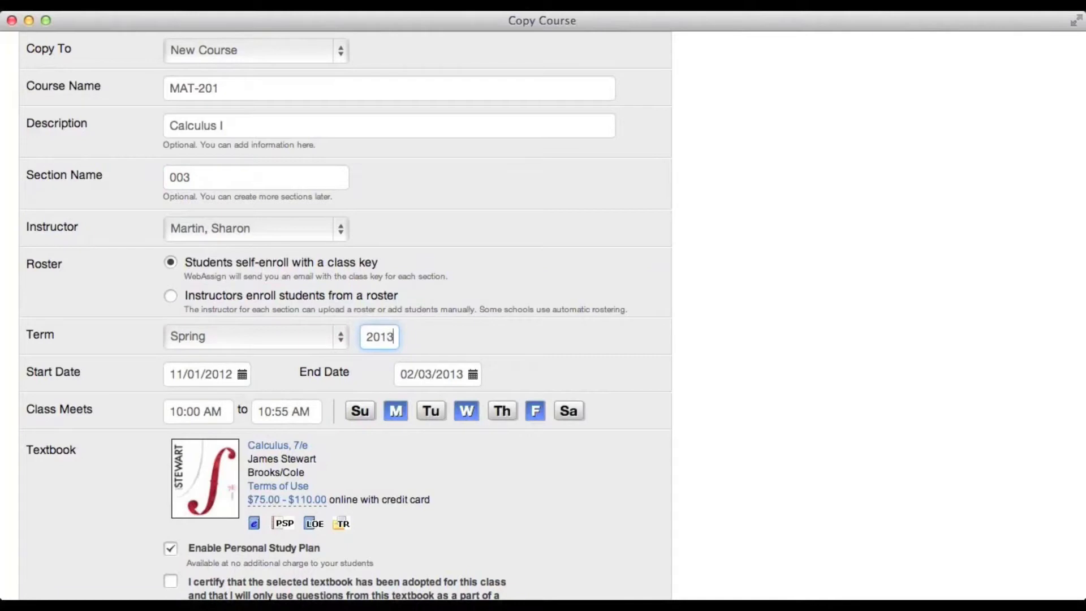
Set the new course's start date to 01/07/2013 and its end date to 04/19/2013
{"action": "left_click", "coordinate": [237, 373]}
{"action": "left_click", "coordinate": [319, 408]}
{"action": "left_click", "coordinate": [319, 408]}
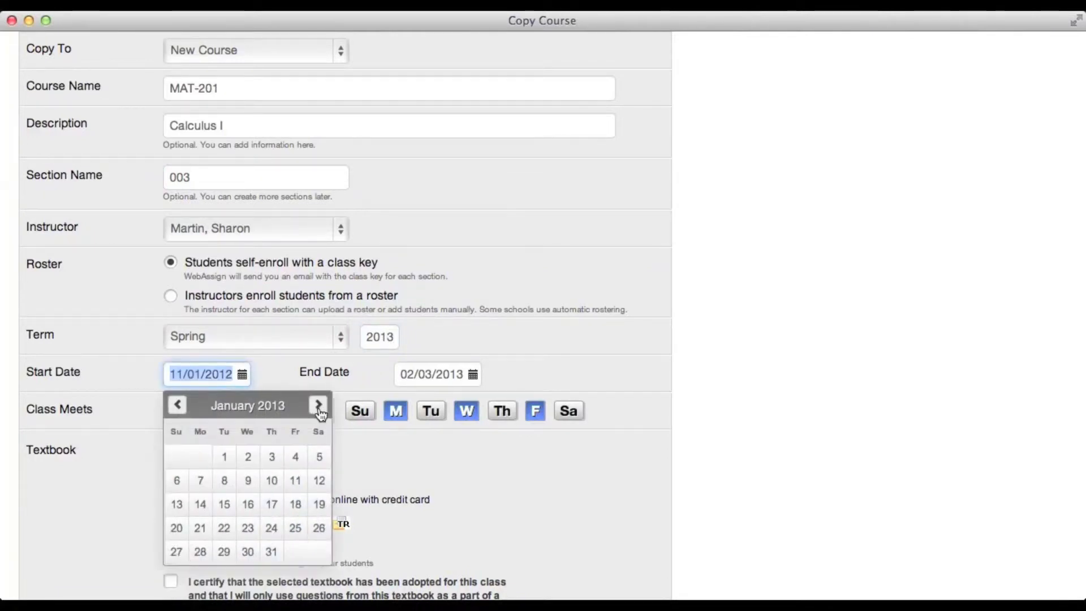
{"action": "left_click", "coordinate": [196, 481]}
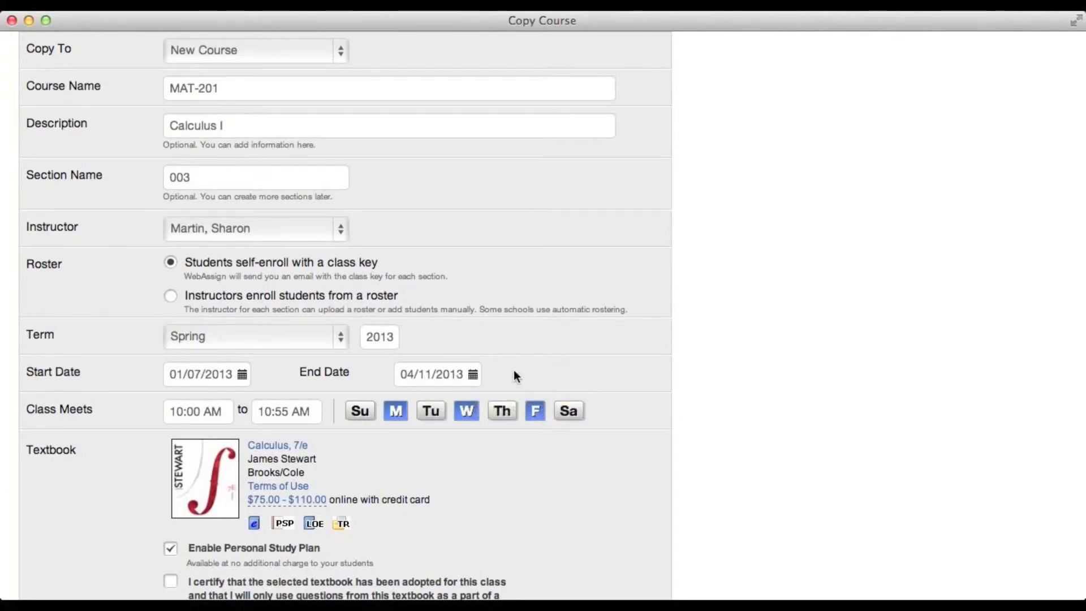
{"action": "left_click", "coordinate": [474, 374]}
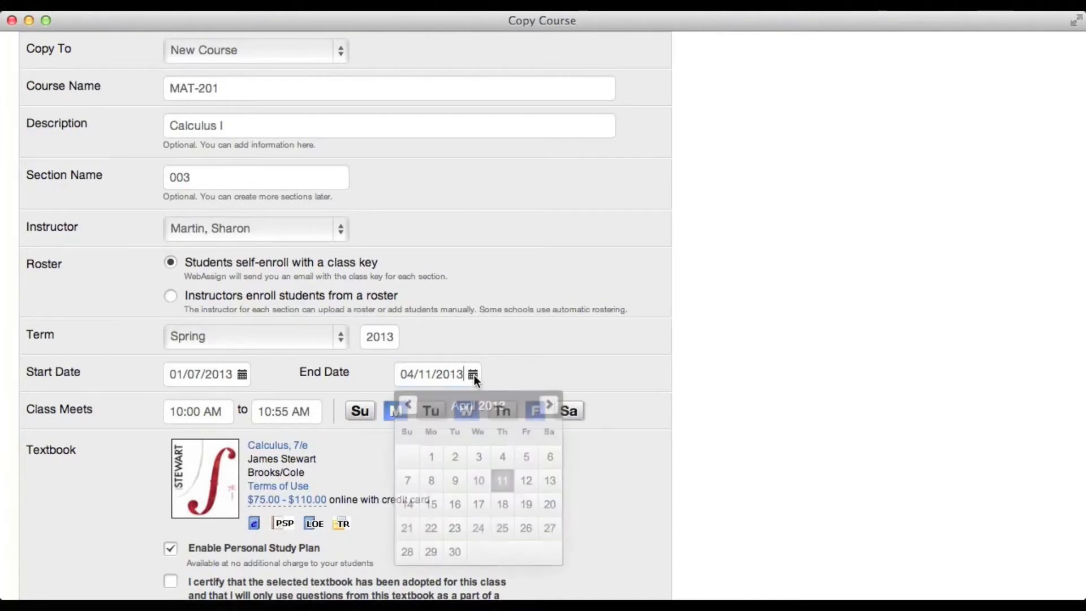
{"action": "left_click", "coordinate": [528, 507]}
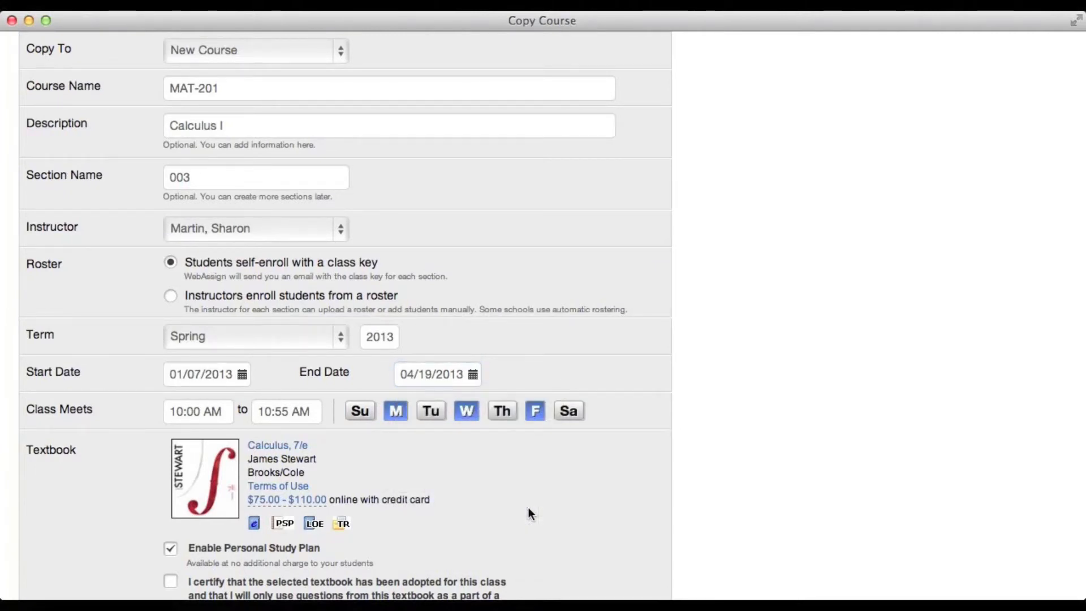
Set the class meeting time to 8:30 AM to 9:50 AM
{"action": "double_click", "coordinate": [197, 410]}
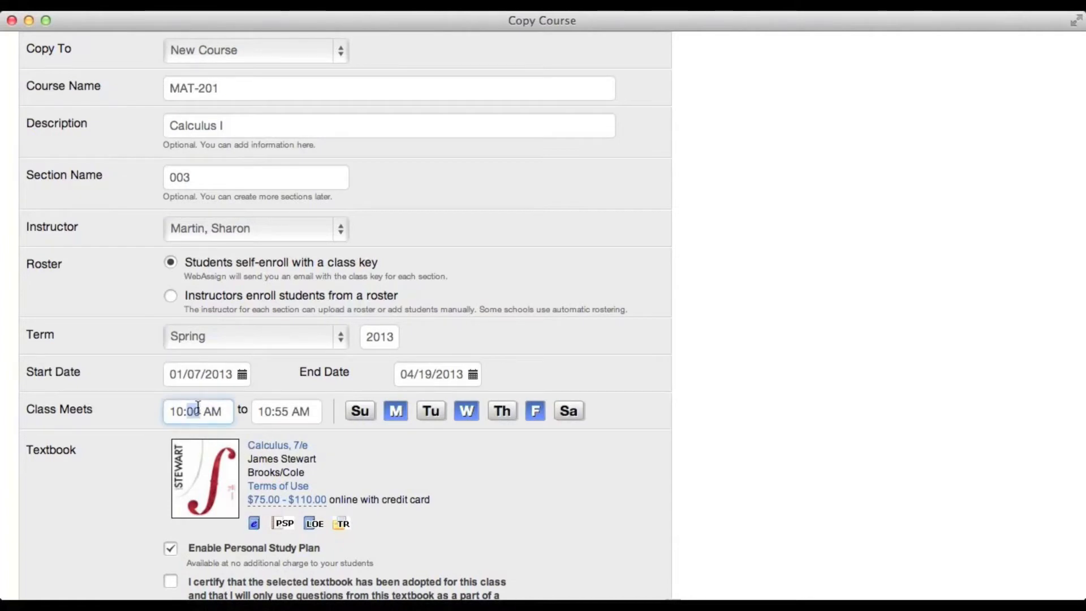
{"action": "triple_click", "coordinate": [197, 409]}
{"action": "type", "text": "8:30 AM"}
{"action": "key", "text": "Tab"}
{"action": "type", "text": "9:"}
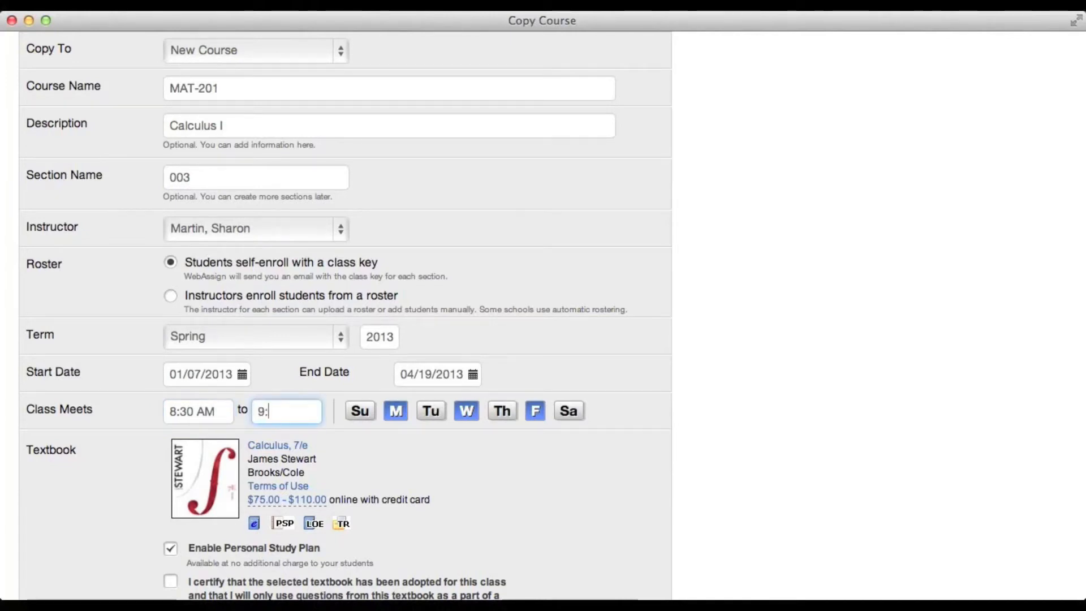
{"action": "type", "text": "50 AM"}
Change the class meeting days from Monday, Wednesday and Friday to Tuesday and Thursday
{"action": "left_click", "coordinate": [398, 413]}
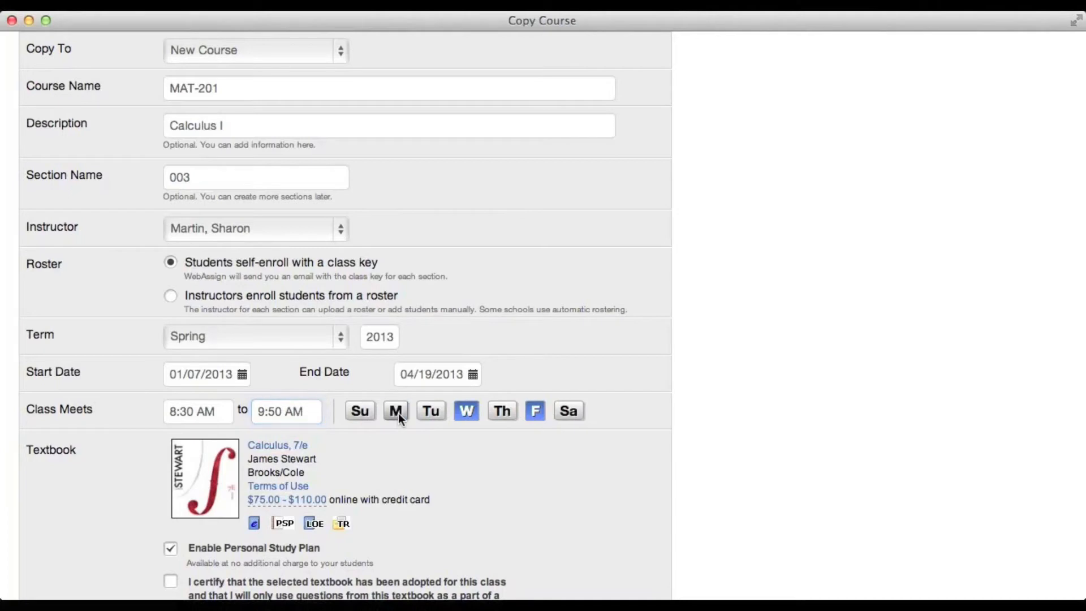
{"action": "left_click", "coordinate": [500, 416]}
{"action": "left_click", "coordinate": [534, 415]}
Certify that the selected textbook has been adopted for the class and copy the section to the new course
{"action": "scroll", "coordinate": [490, 489], "scroll_direction": "down", "scroll_amount": 3}
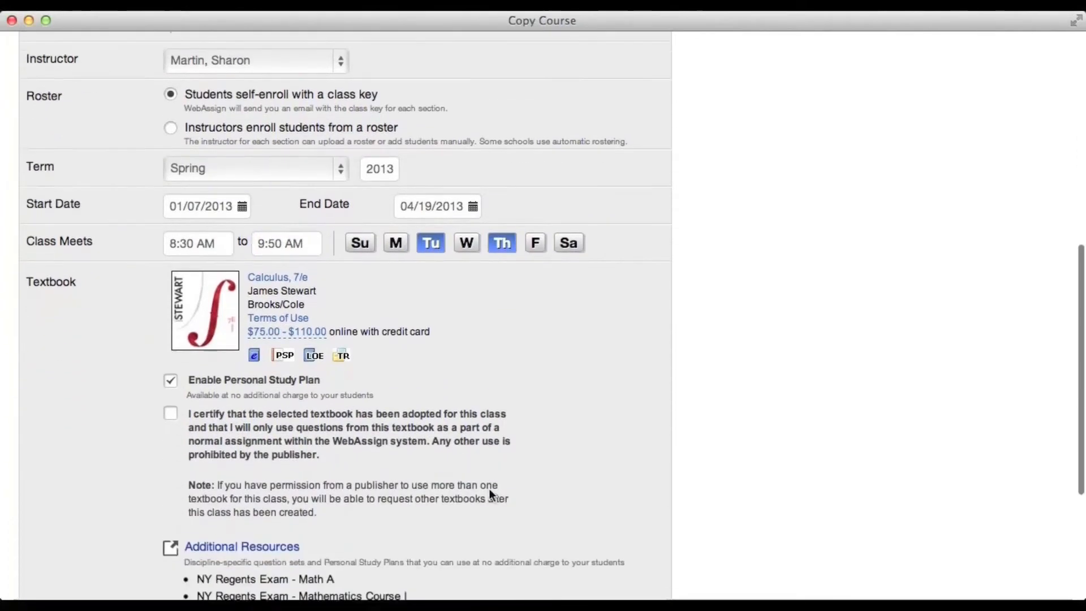
{"action": "scroll", "coordinate": [490, 491], "scroll_direction": "down", "scroll_amount": 2}
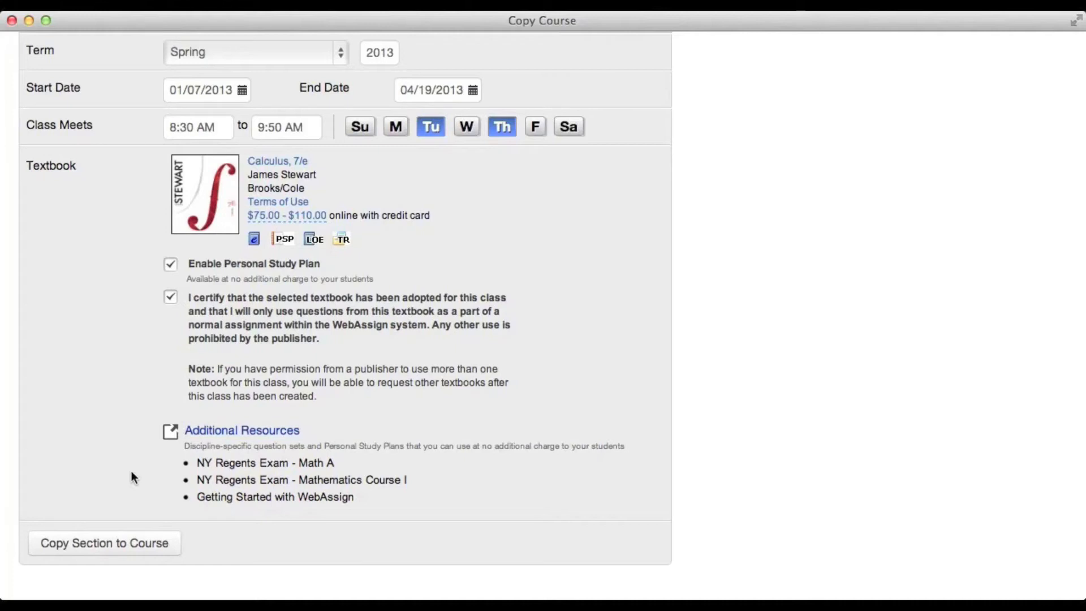
{"action": "left_click", "coordinate": [106, 546]}
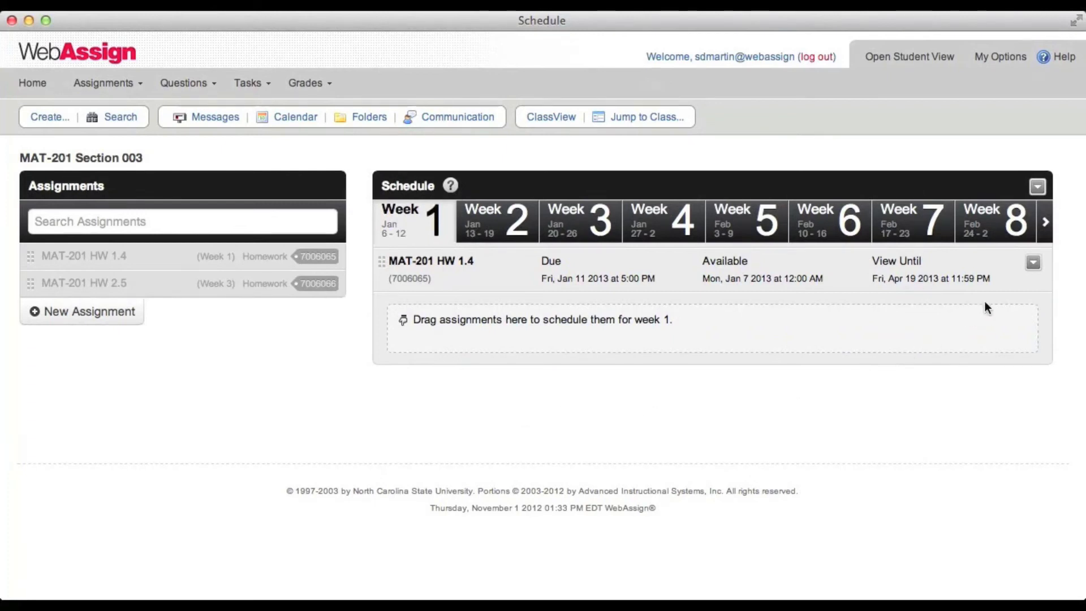
Start copying MAT-201 section 003 to new sections from its schedule
{"action": "left_click", "coordinate": [1038, 186]}
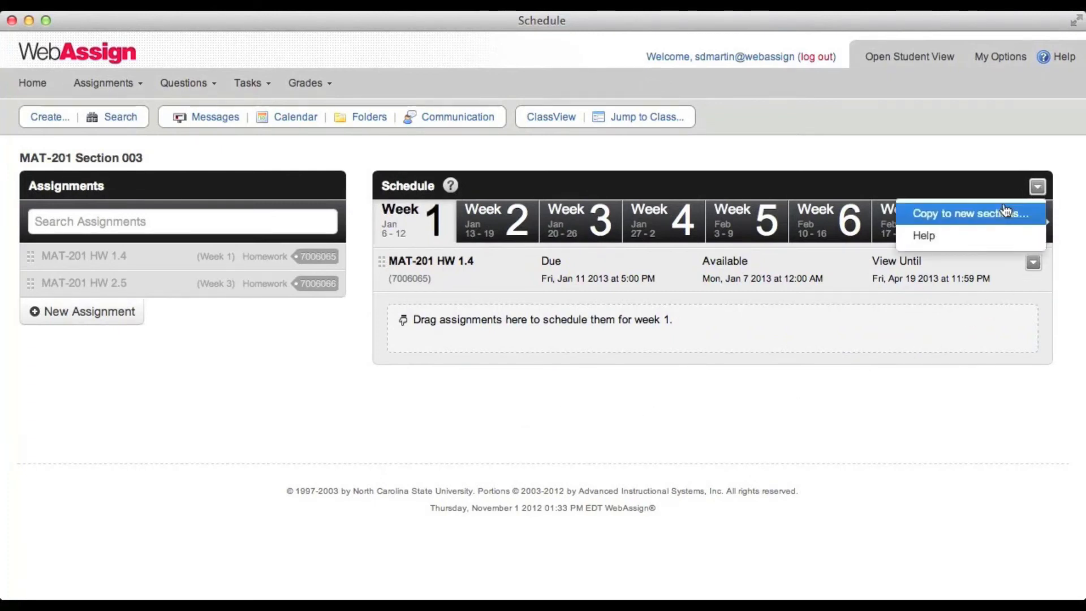